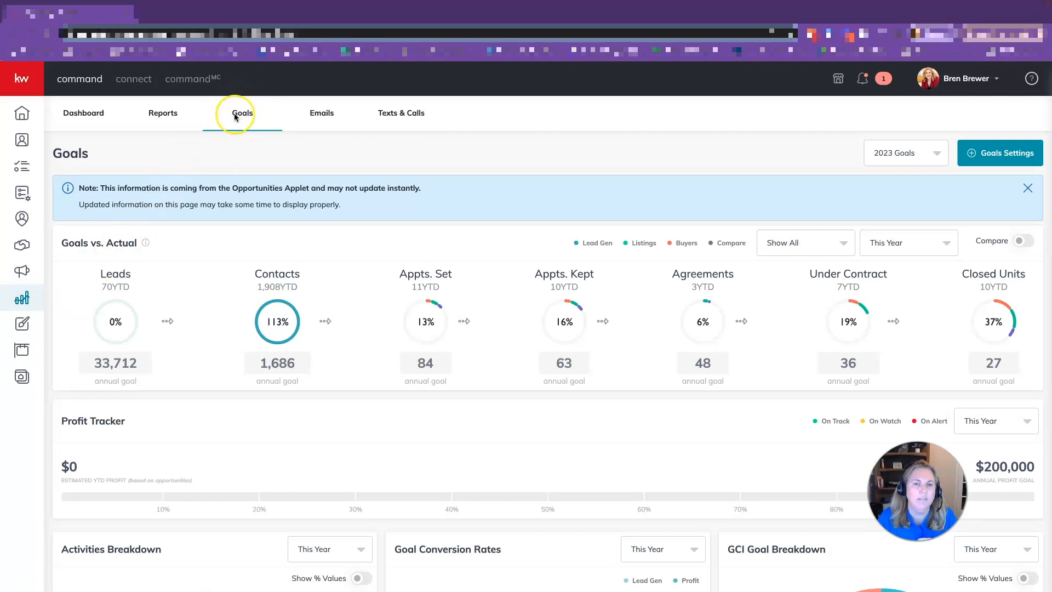
Switch the Goals page to 2024 Goals and open the goal setup for Next Year (2024)
click(929, 156)
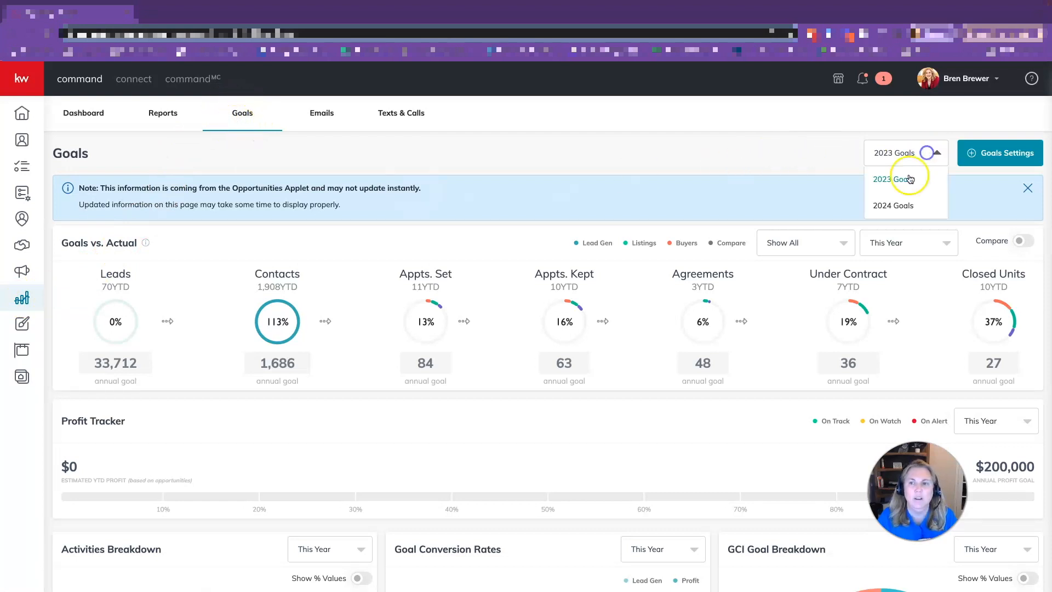
click(906, 206)
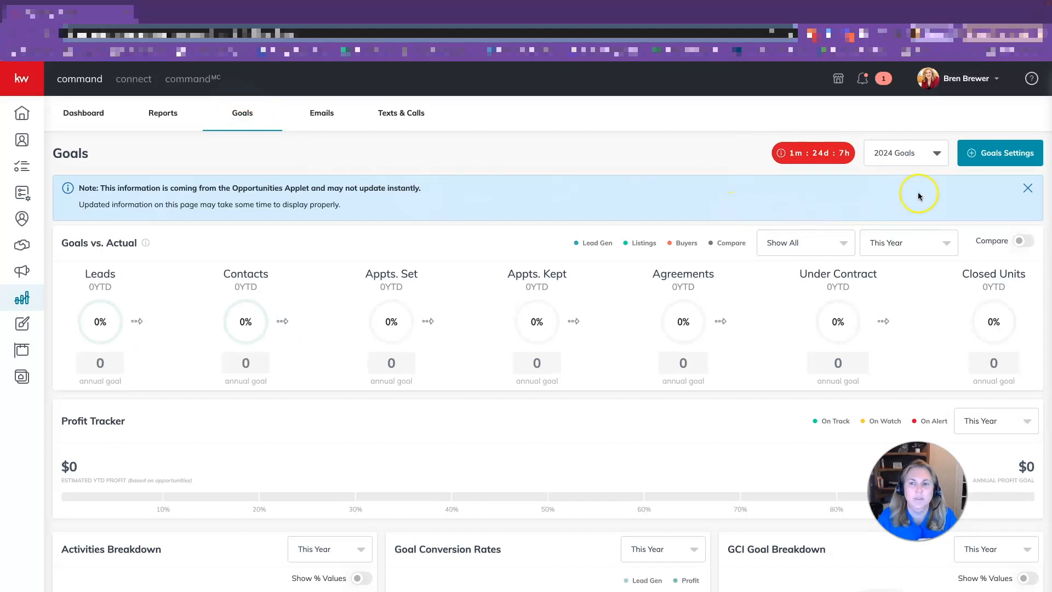
click(996, 154)
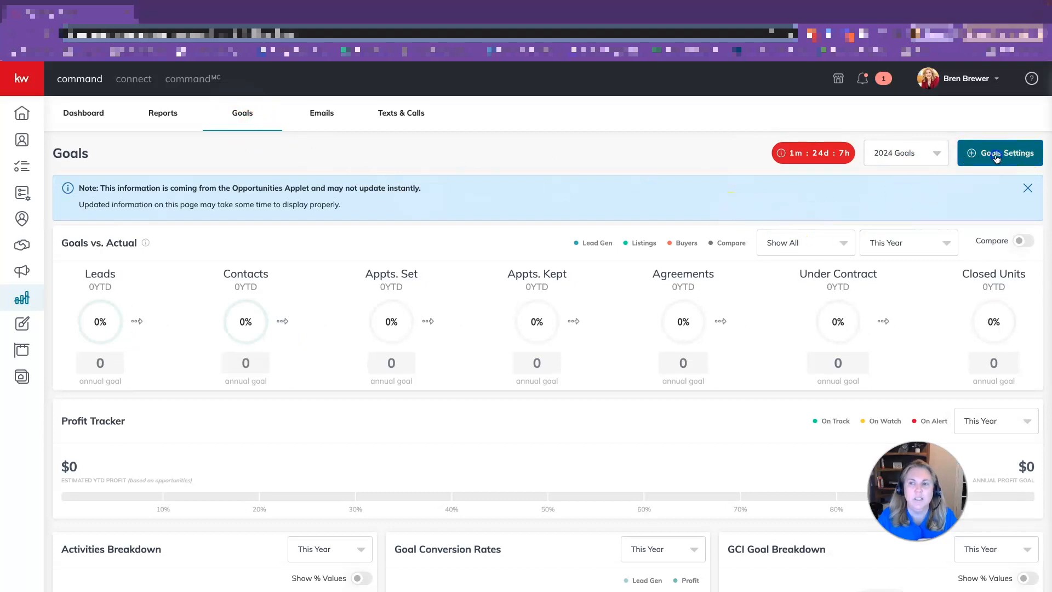
click(534, 420)
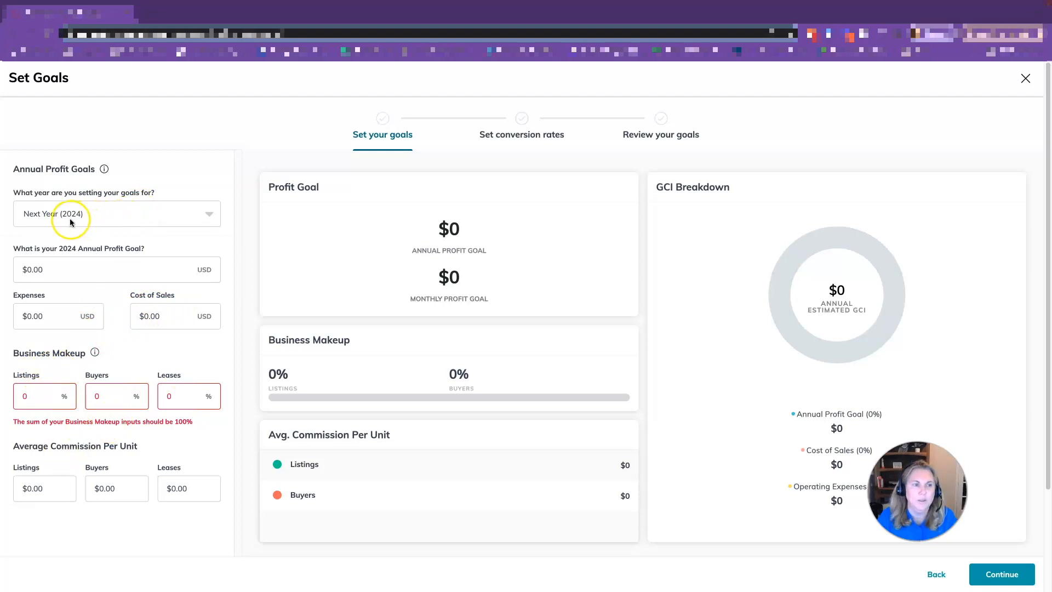
click(204, 213)
click(206, 211)
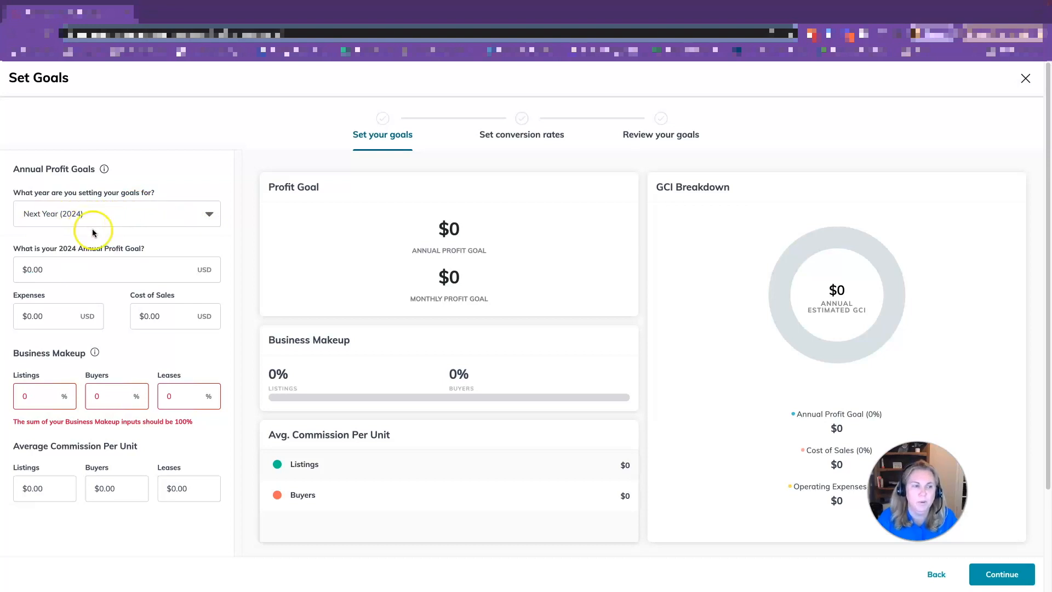
Set the 2024 annual profit goal to $150,000
click(106, 274)
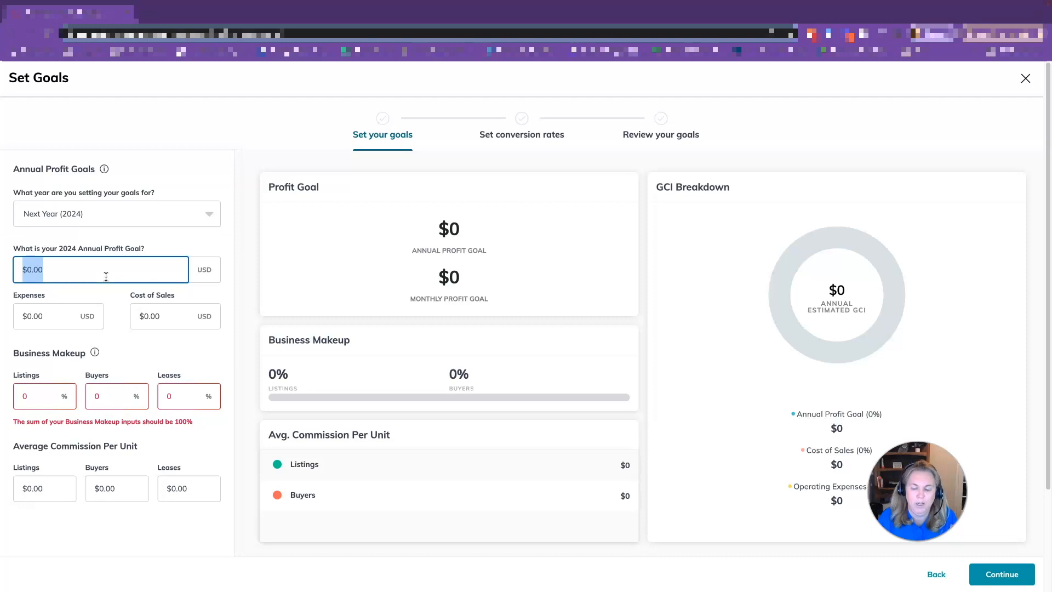
text(150)
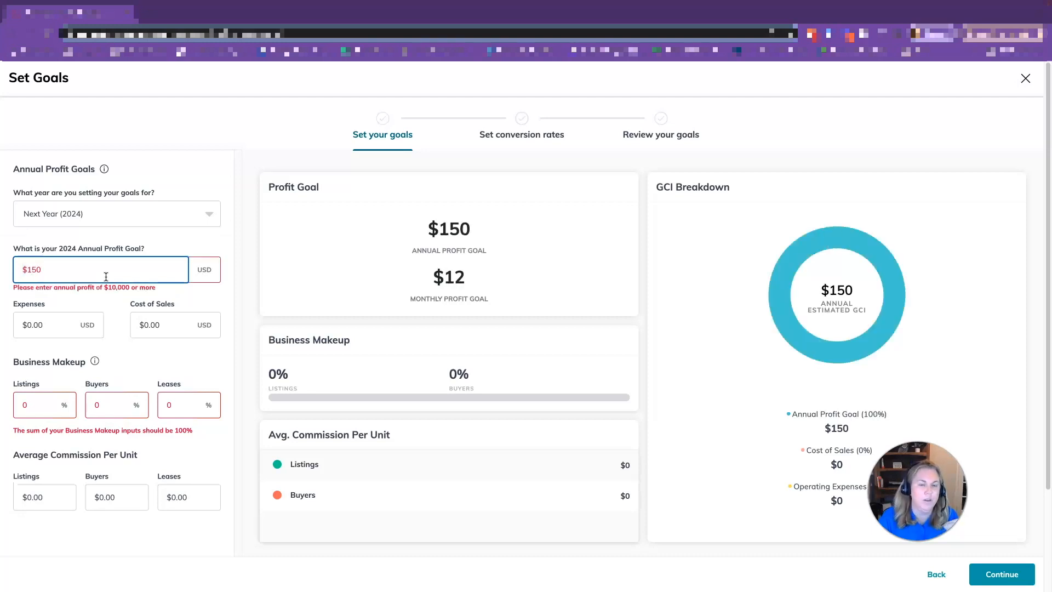
text(,000)
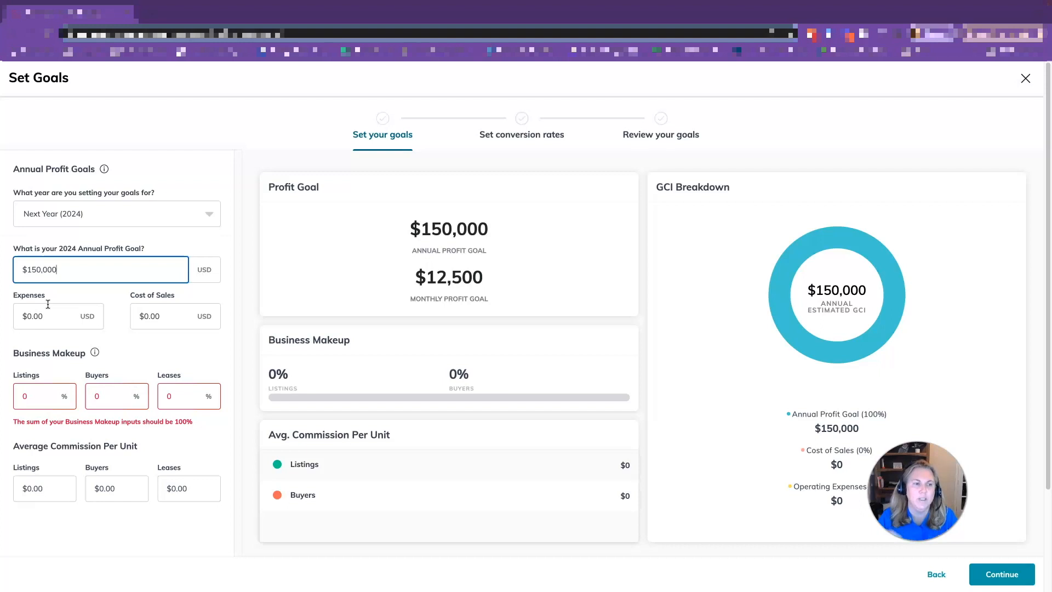
Set the expenses to $12,000 and the cost of sales to $12,000
click(34, 316)
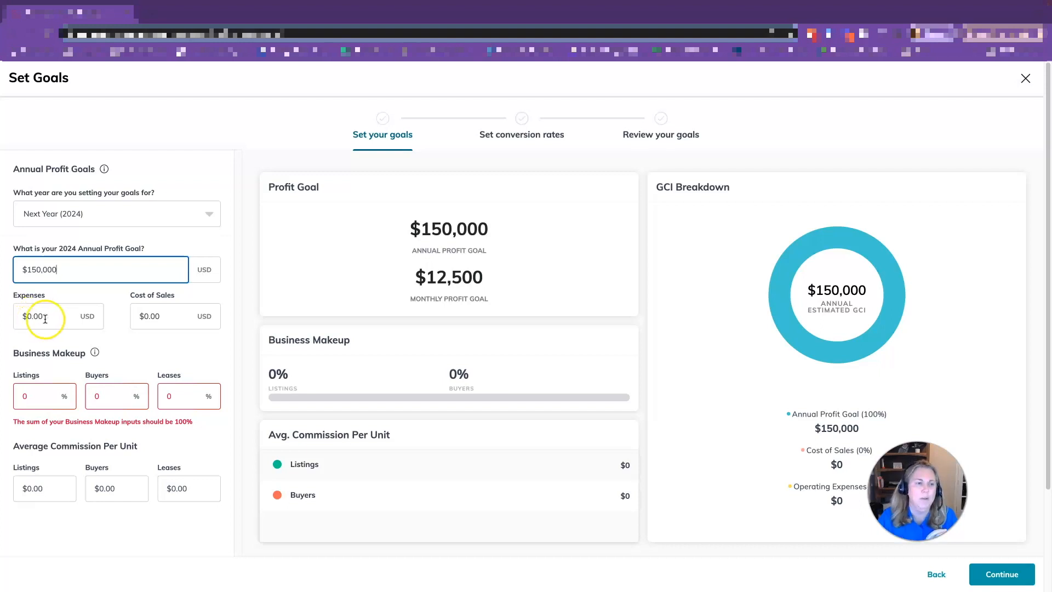
text(120000)
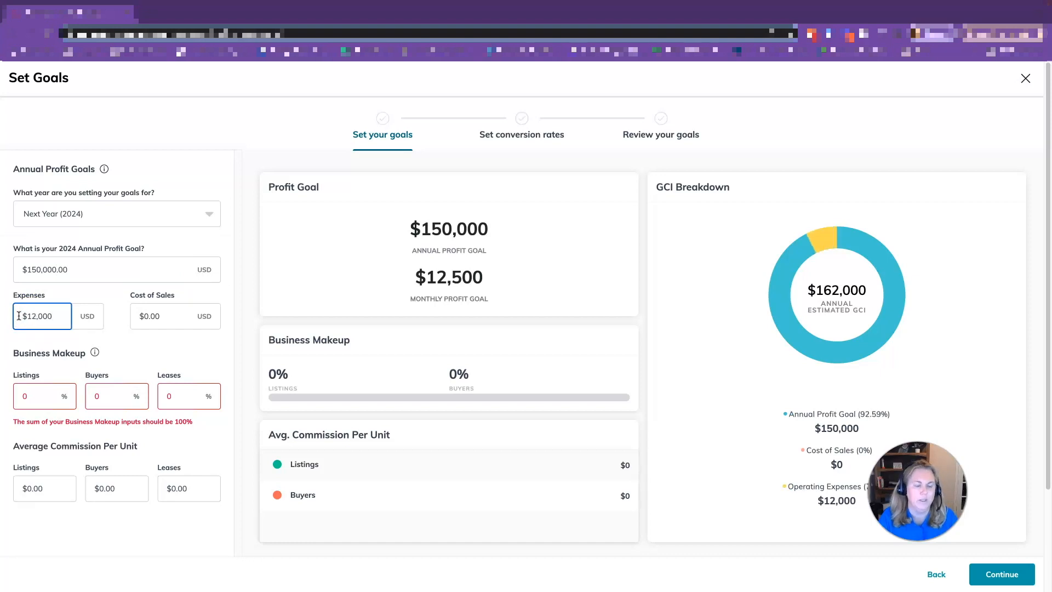
key(Tab)
text(12000)
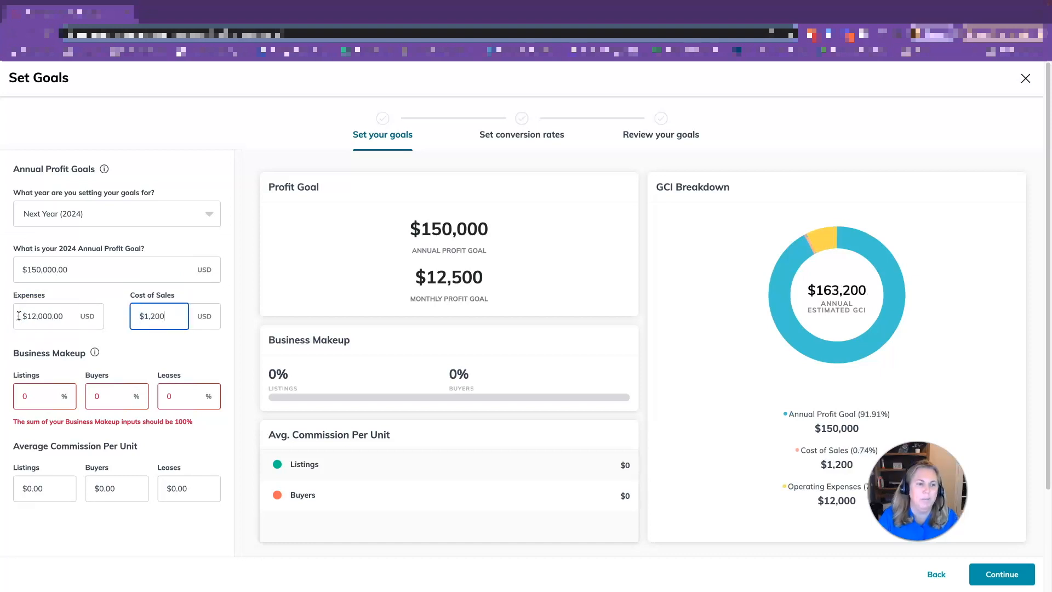
key(Tab)
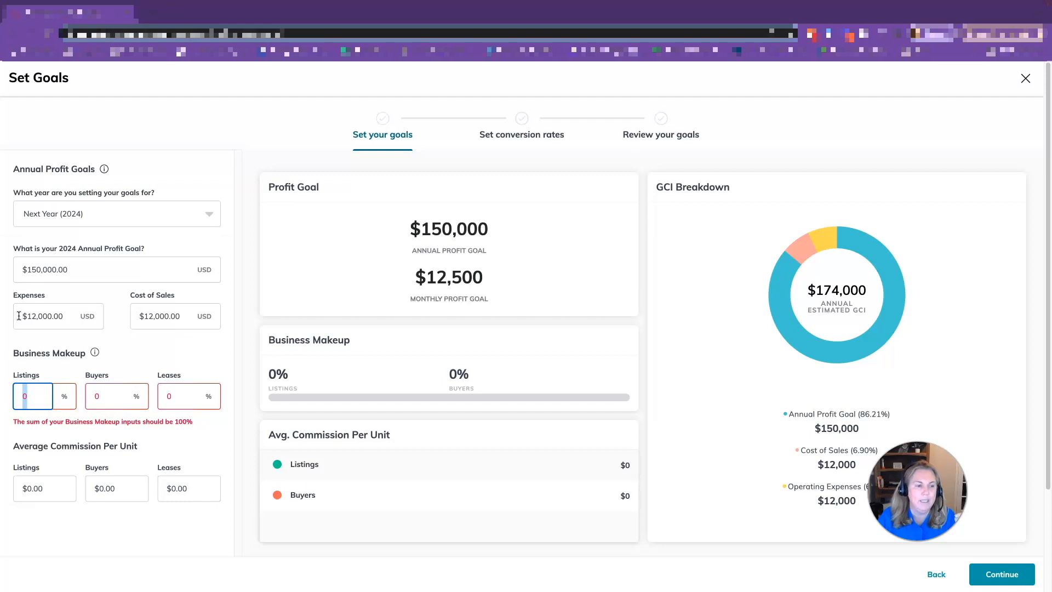
Set the business makeup to 40% listings and 60% buyers
text(40)
key(Tab)
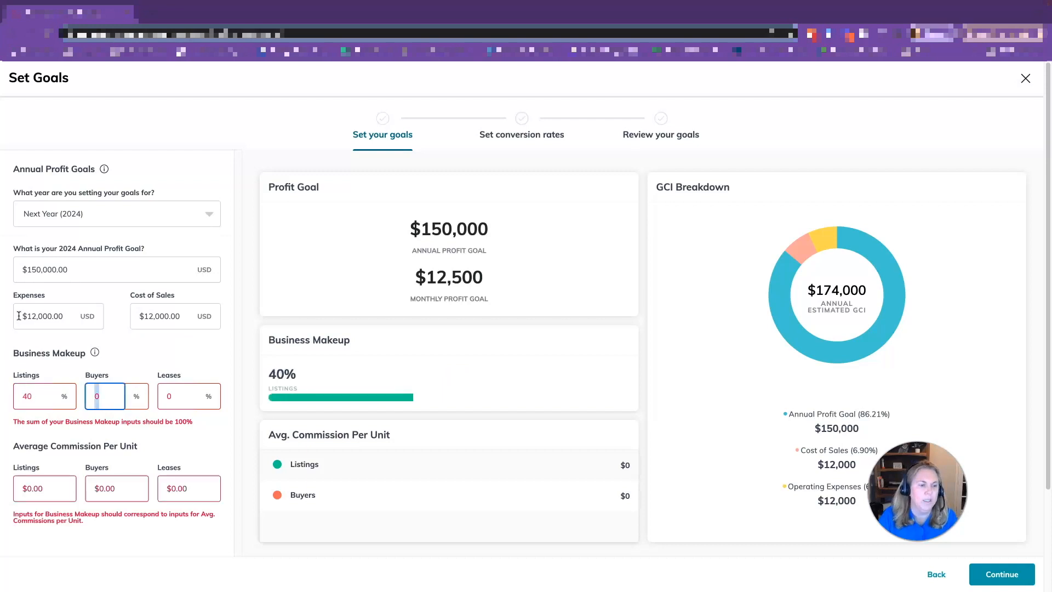
text(60)
key(Tab)
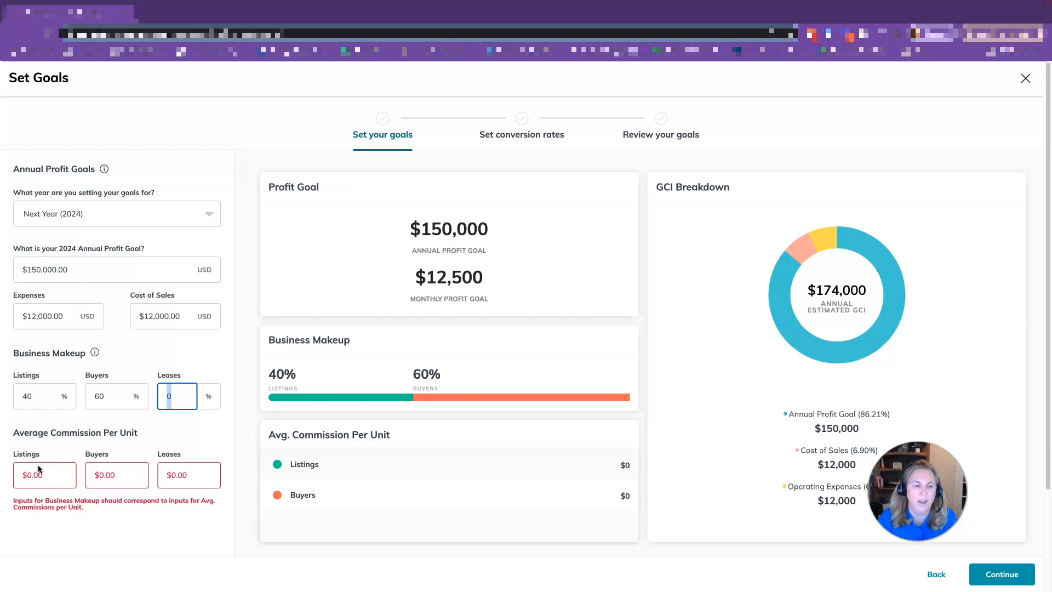
Set the average commission per unit to $14,000 for both listings and buyers
drag(54, 474, 12, 475)
text(140000)
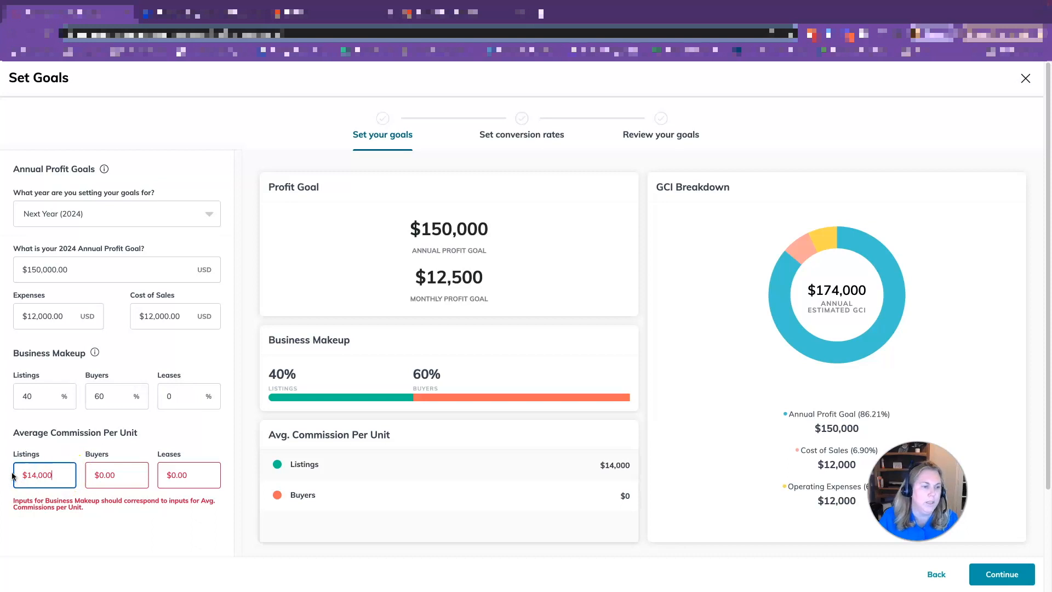
key(Tab)
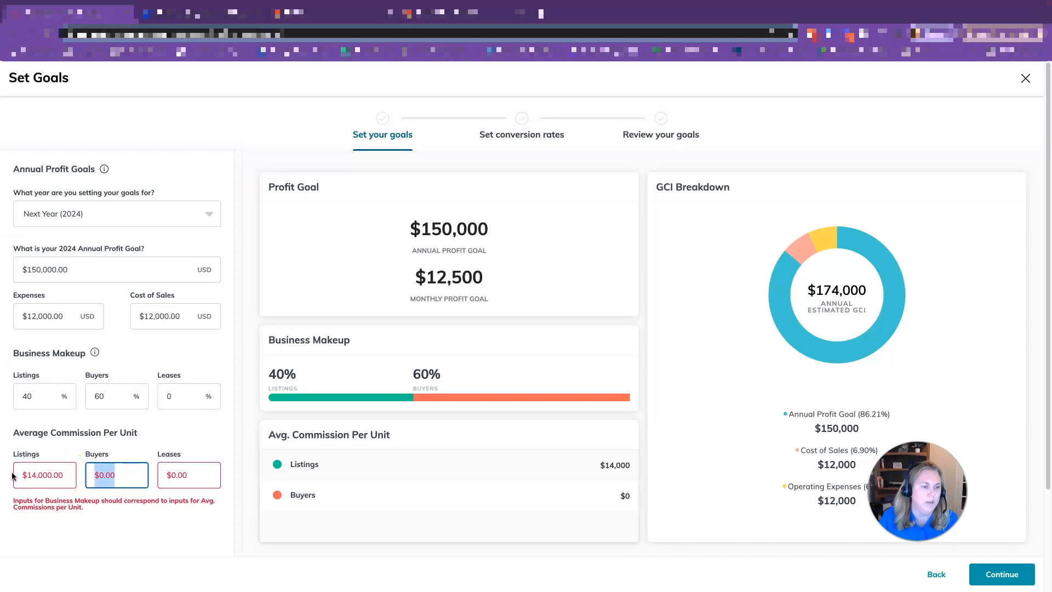
text(140000)
key(Tab)
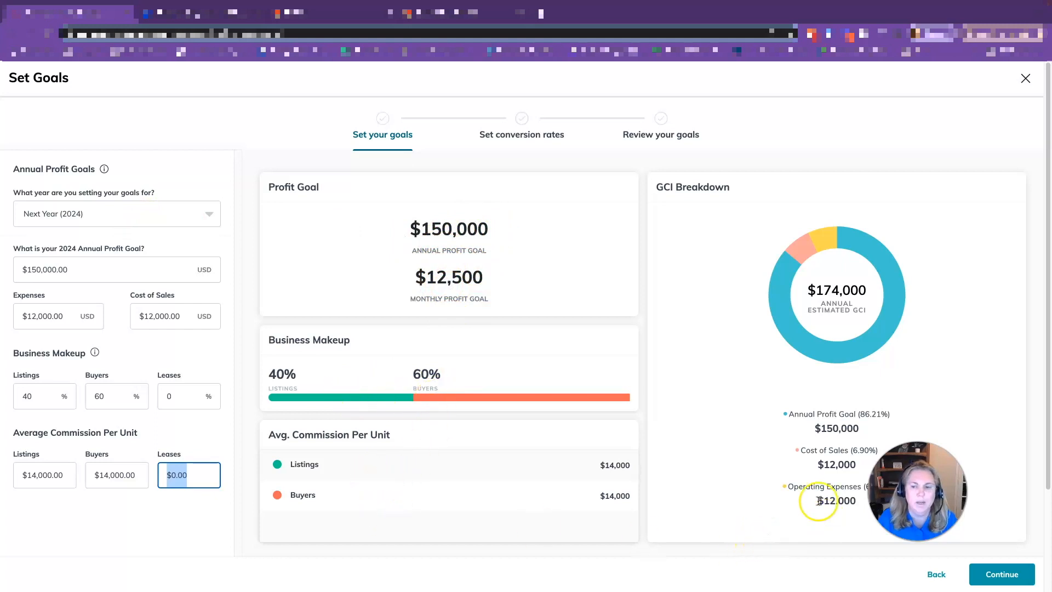
Check the GCI breakdown and proceed to the conversion rates stage of the goal setup
scroll(741, 478, down, 2)
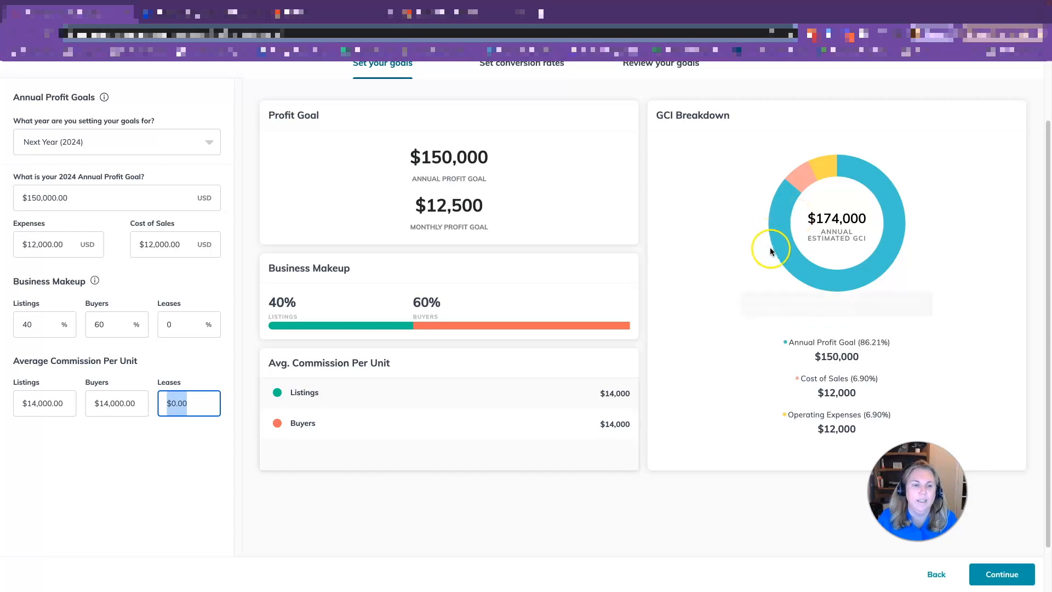
click(1018, 576)
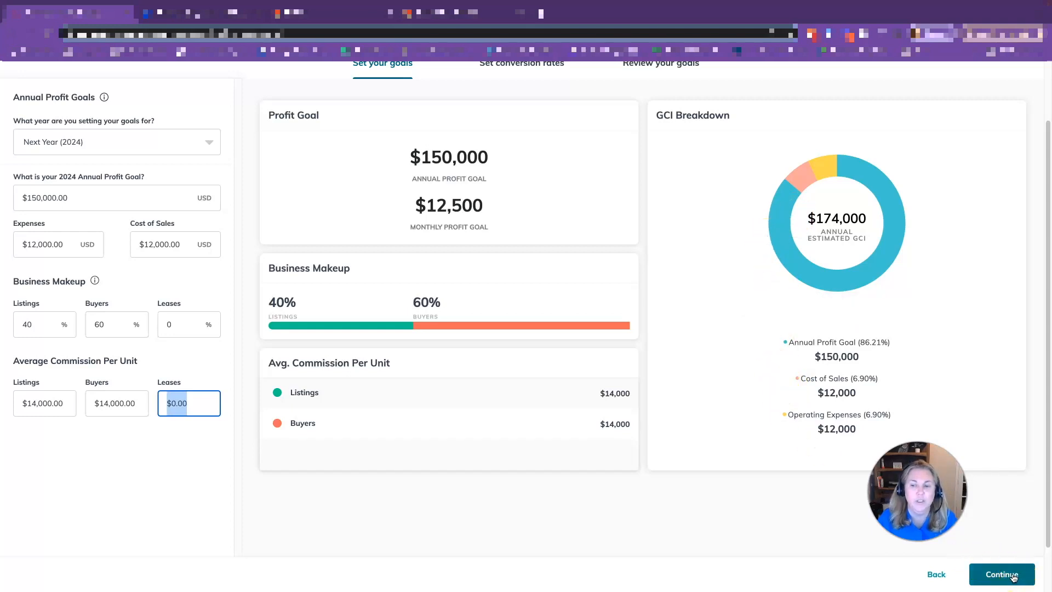
click(1013, 576)
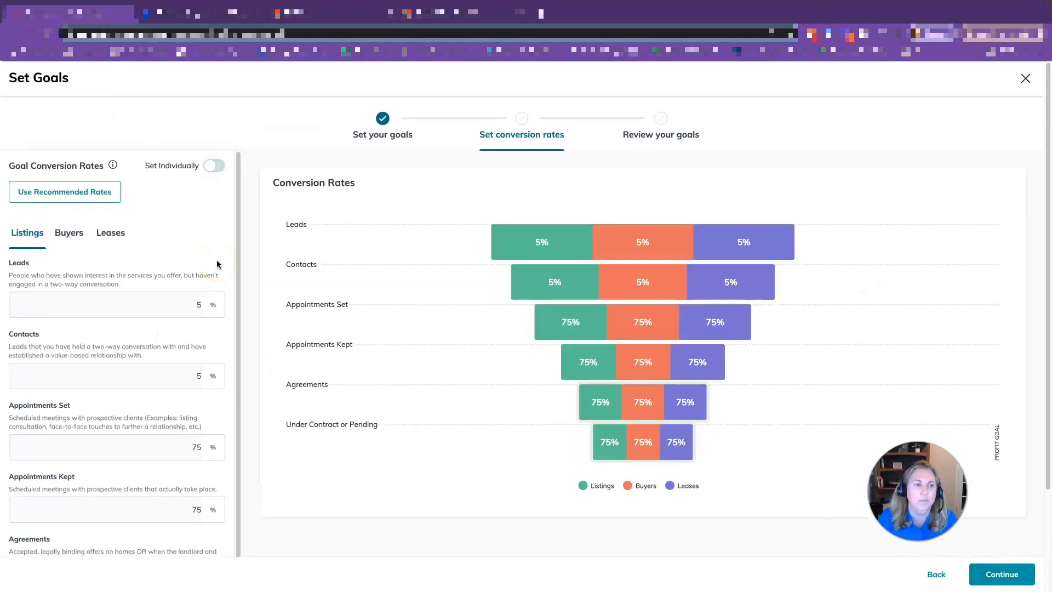
Review the preset conversion rates without changing them and save the 2024 goals from the review stage
scroll(175, 279, down, 2)
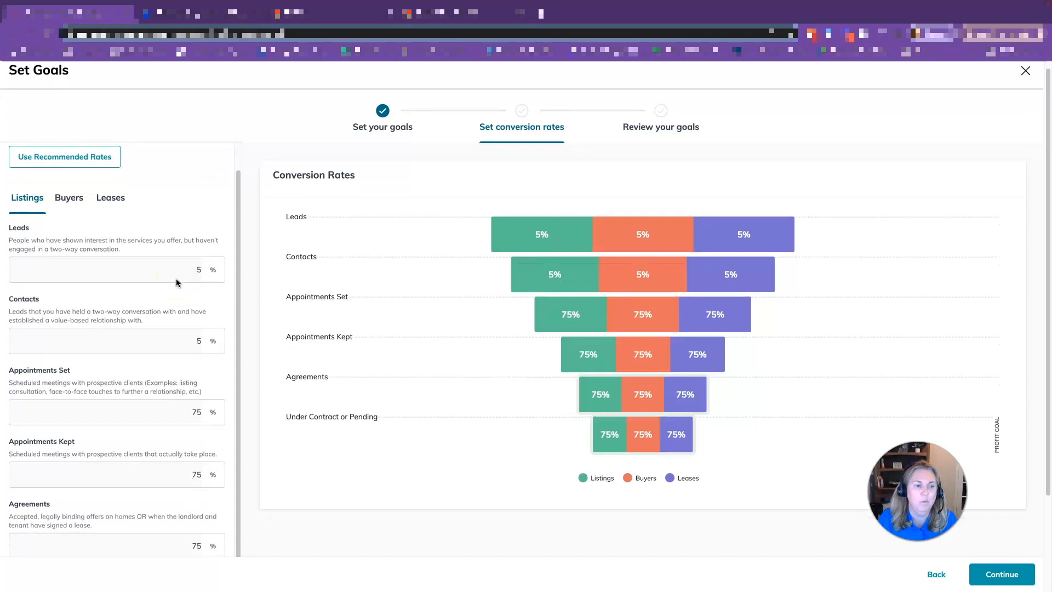
scroll(176, 282, down, 2)
click(184, 283)
scroll(184, 284, down, 2)
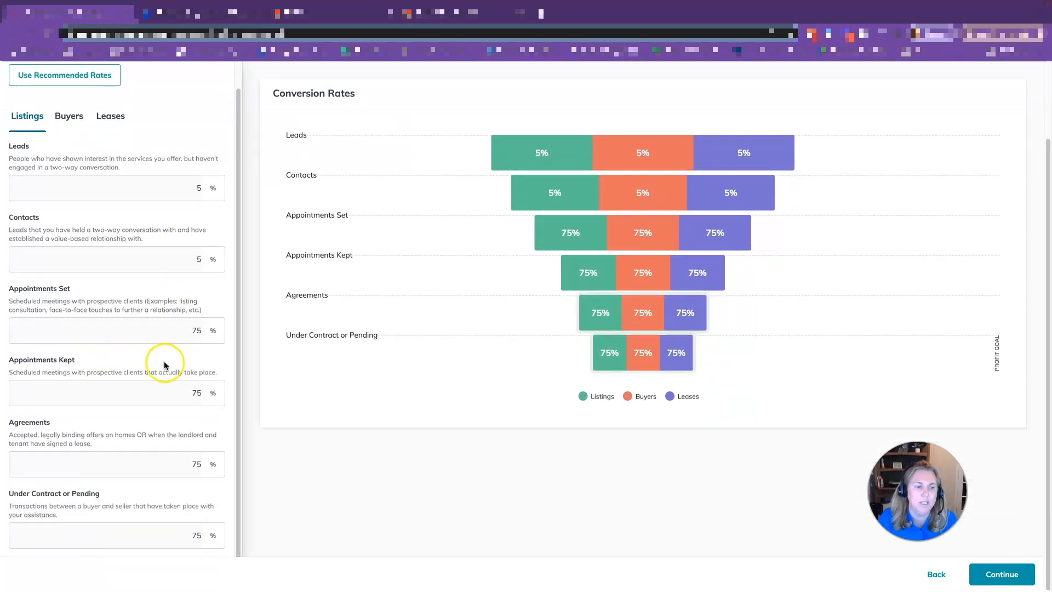
scroll(156, 317, up, 1)
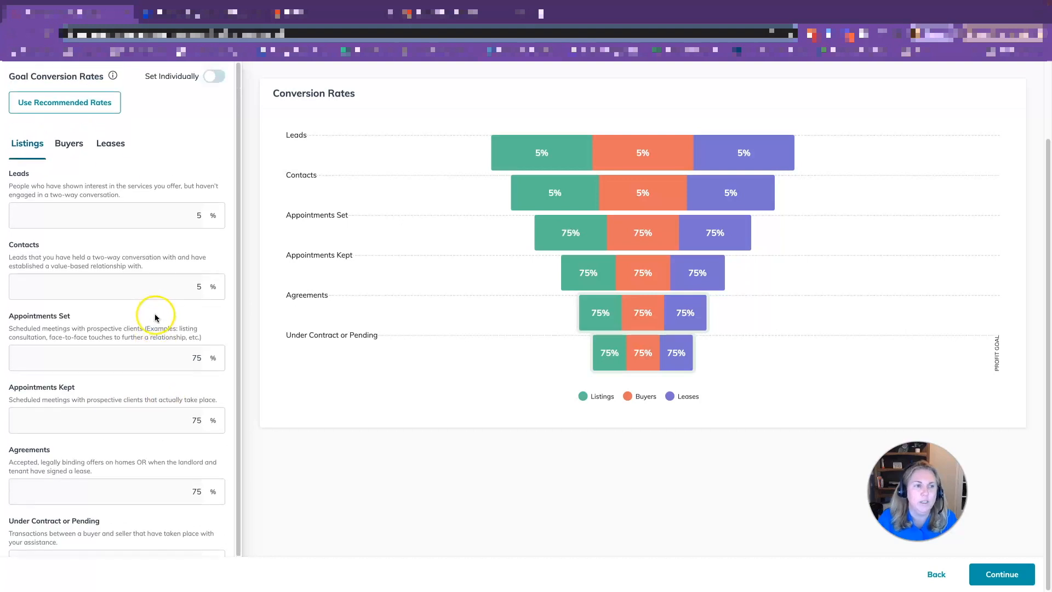
scroll(148, 245, up, 2)
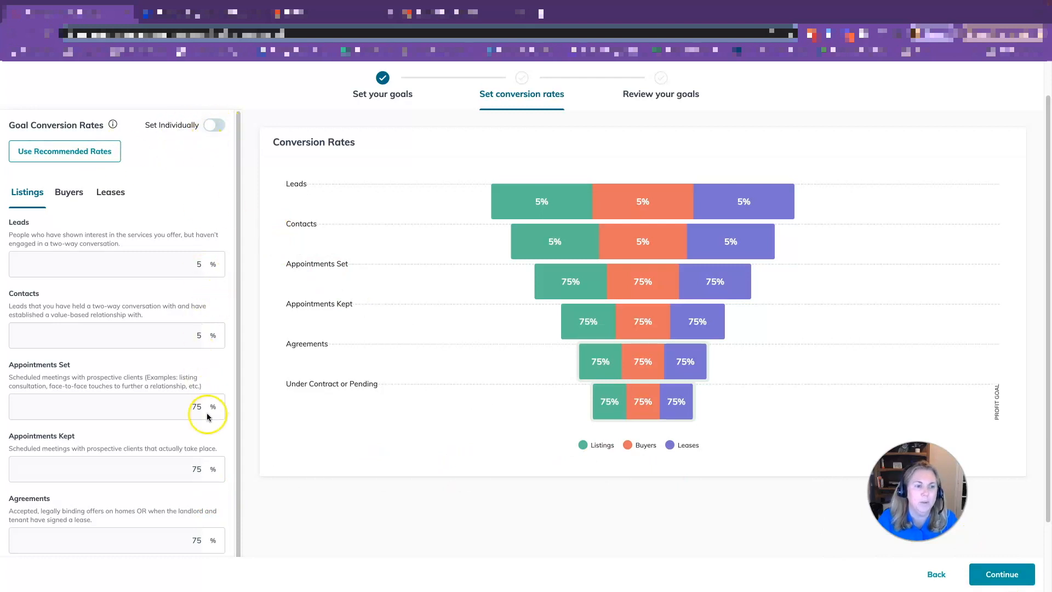
click(1002, 574)
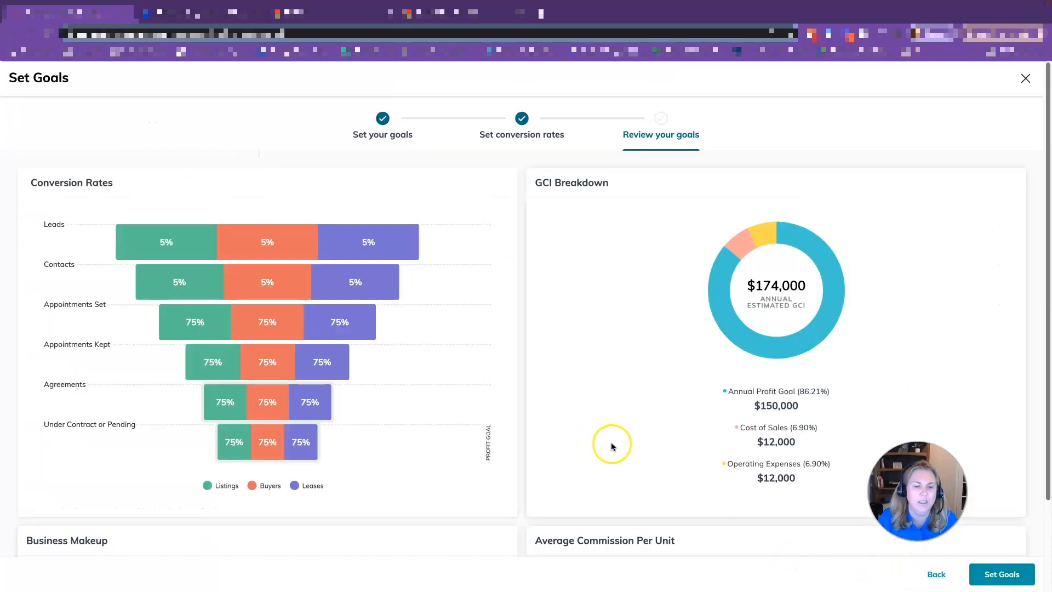
scroll(612, 445, down, 2)
click(1002, 573)
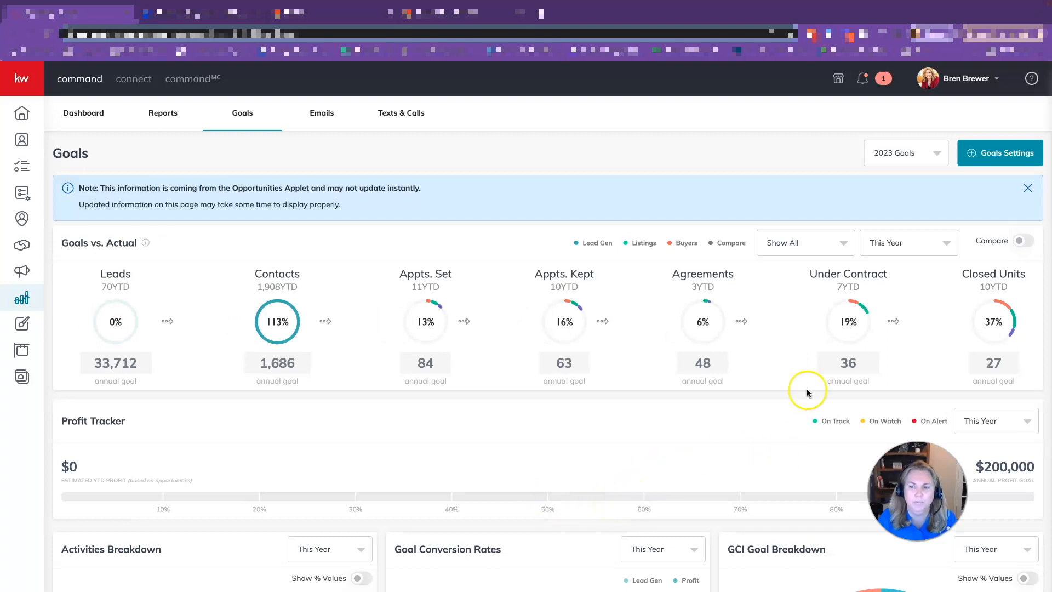
Display the 2024 Goals and examine the profit tracker, goal conversion rates and GCI goal breakdown
click(885, 242)
click(885, 241)
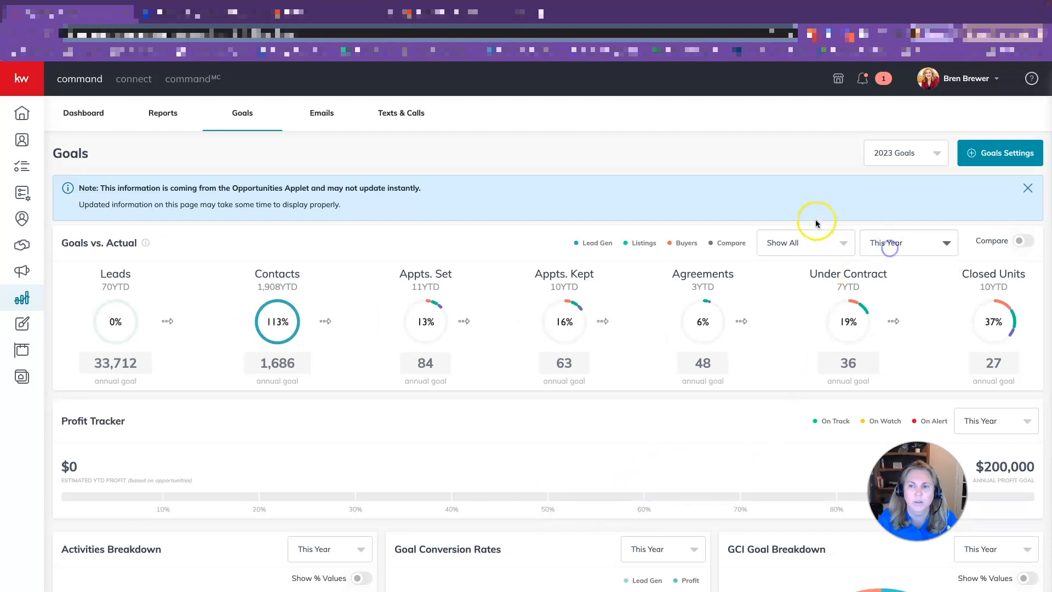
click(907, 153)
click(901, 204)
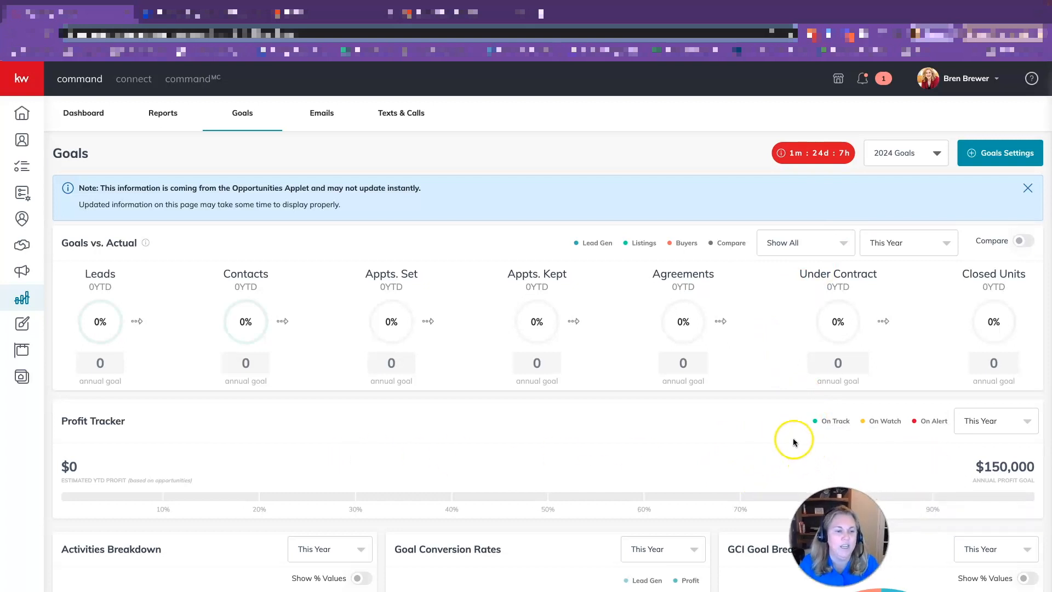
scroll(793, 442, down, 5)
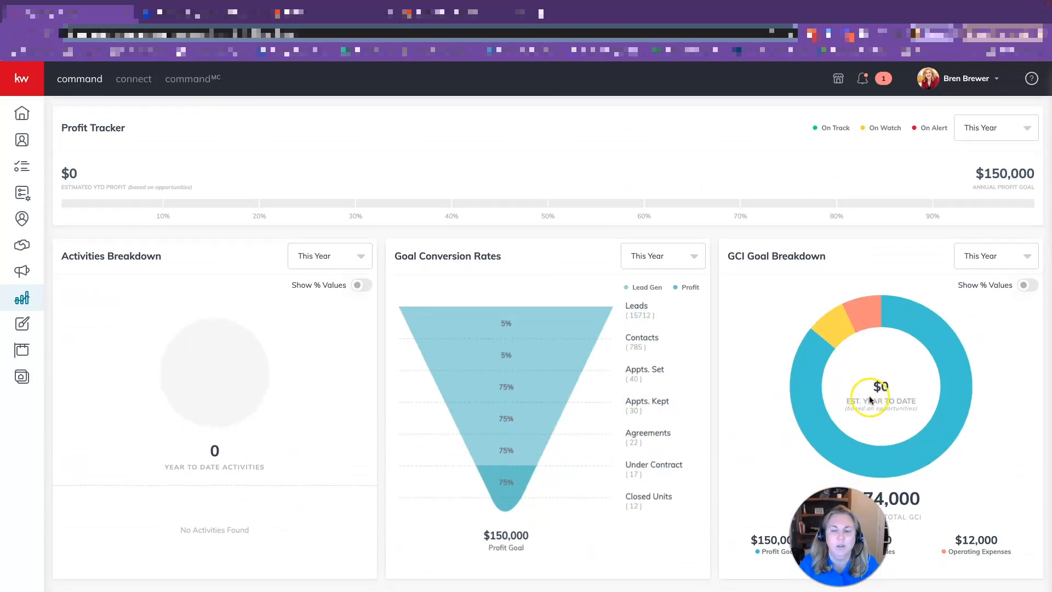
scroll(893, 420, up, 5)
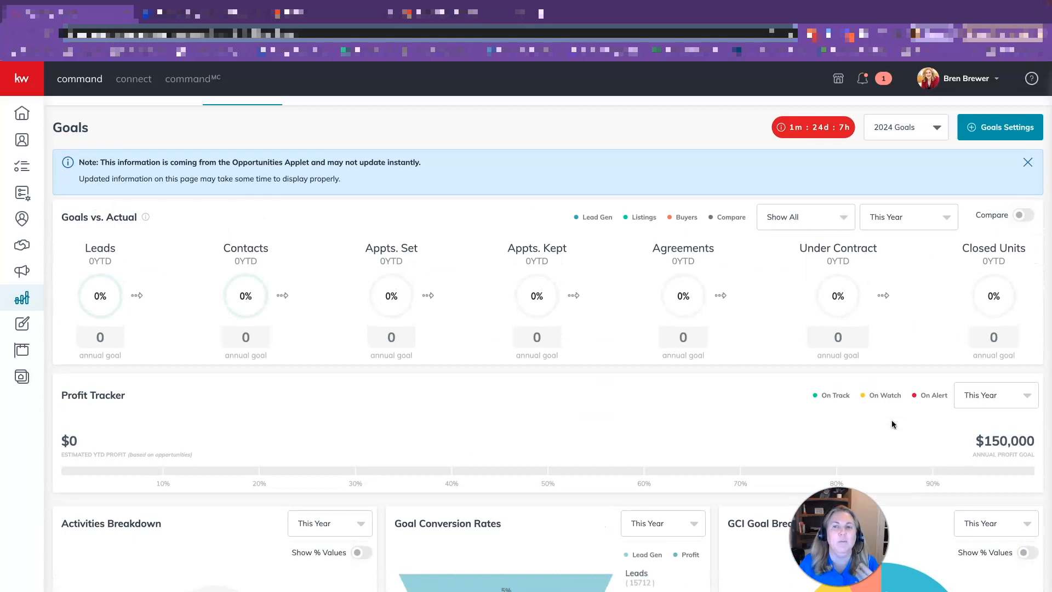
click(876, 429)
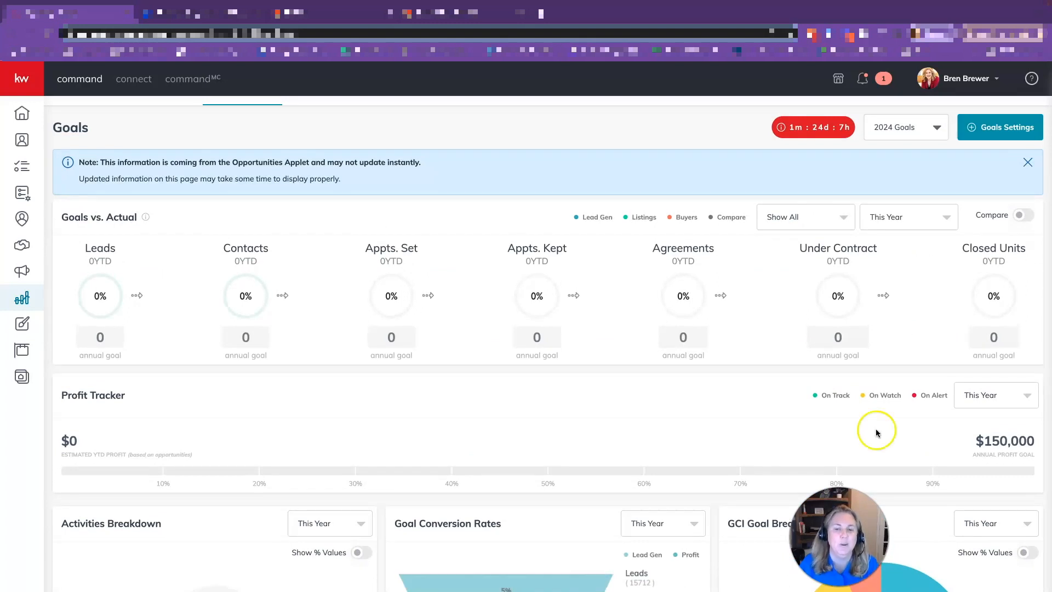